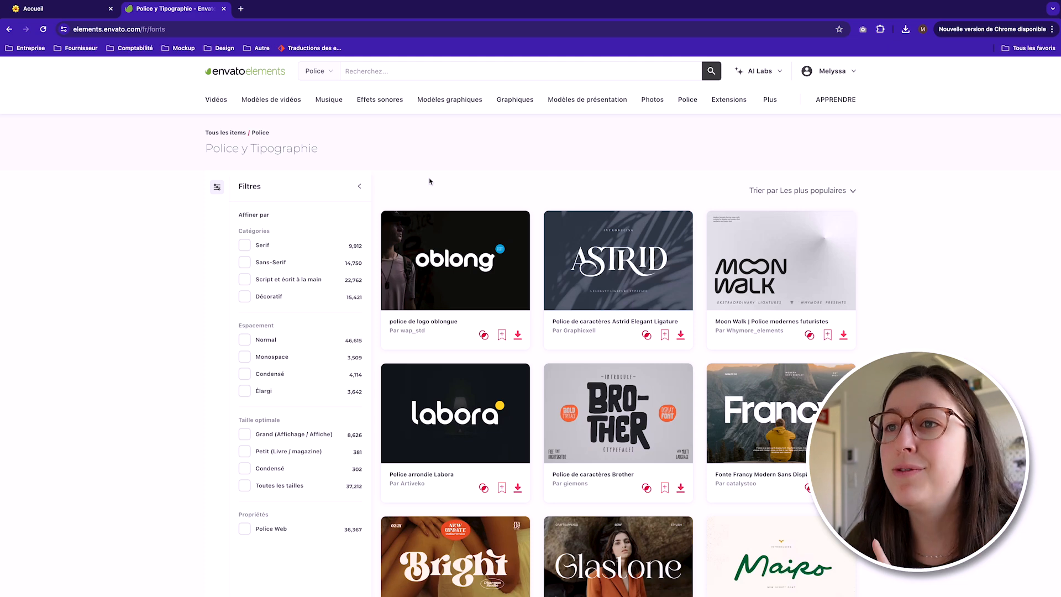
Filter the fonts by Script et écrit à la main and start downloading Mairo, entering La Piccola as its project.
left_click(252, 279)
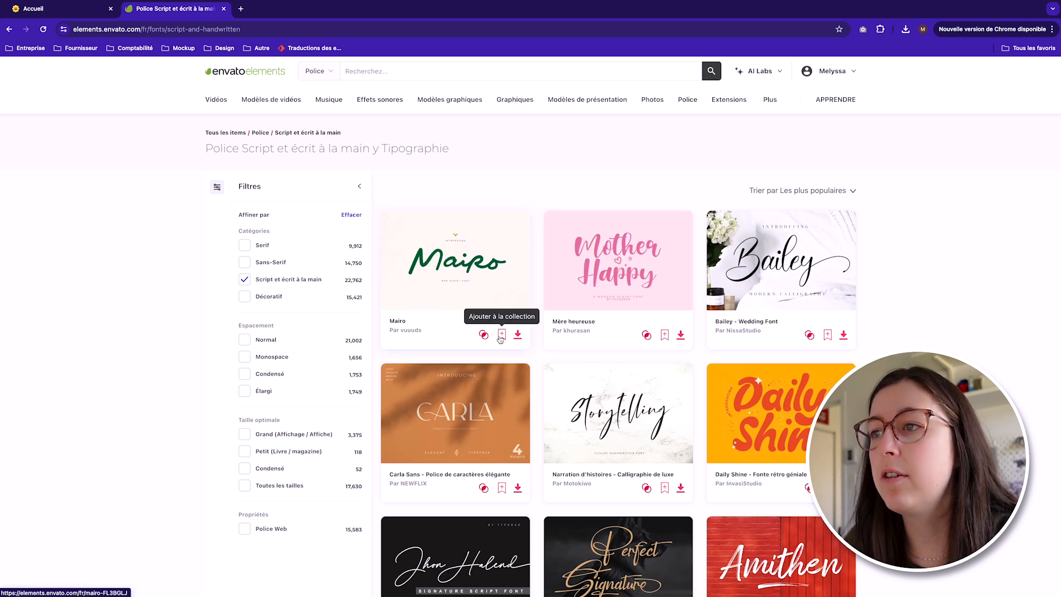
left_click(518, 335)
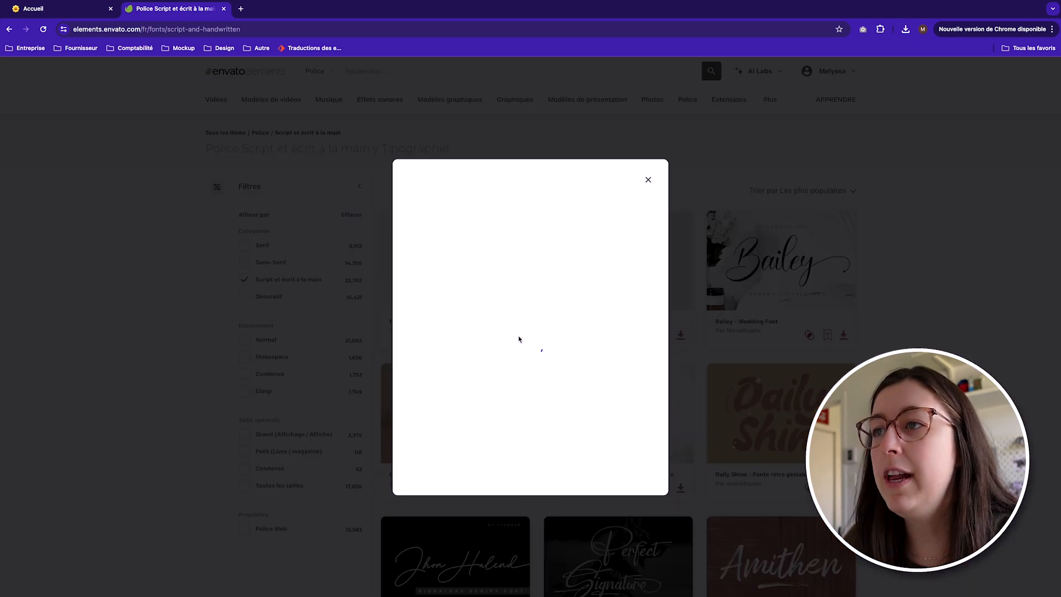
left_click(437, 267)
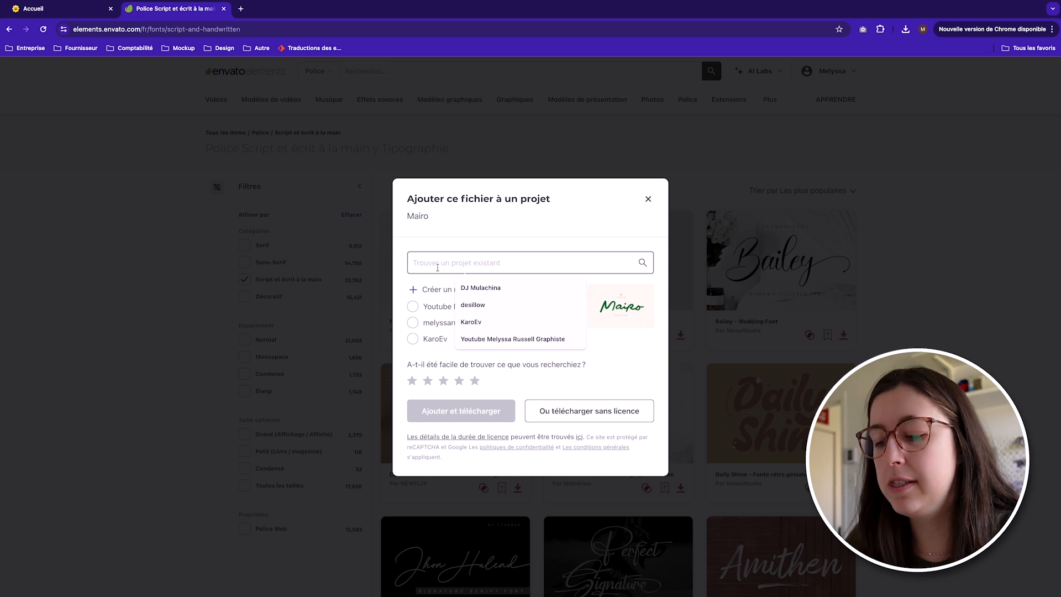
type("La Piccola")
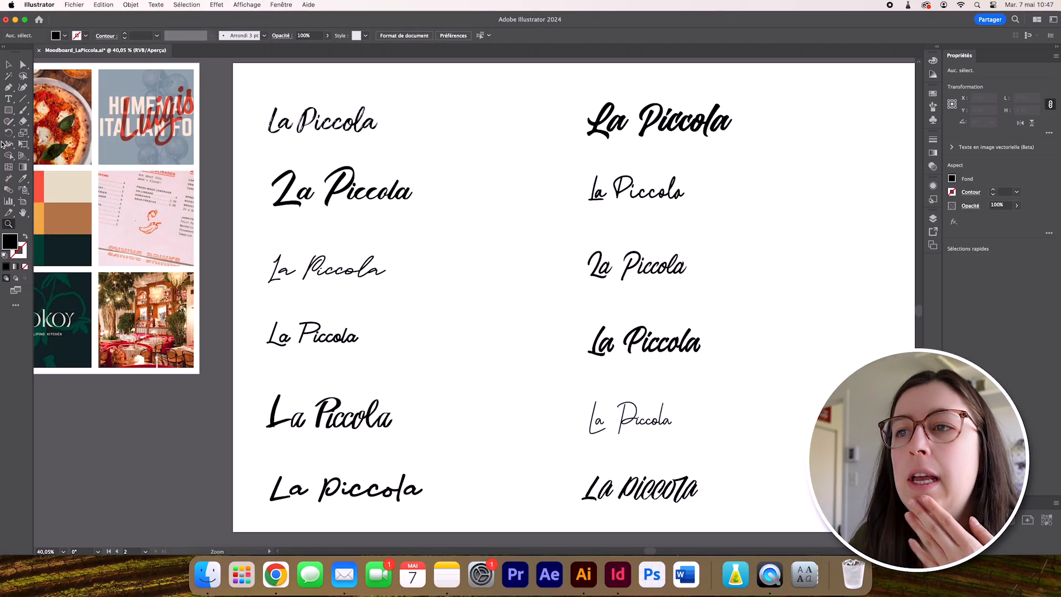
Set the colour to FF0000 and draw a horizontal line through the first La Piccola sample in the left column.
double_click(10, 243)
type("FF0000")
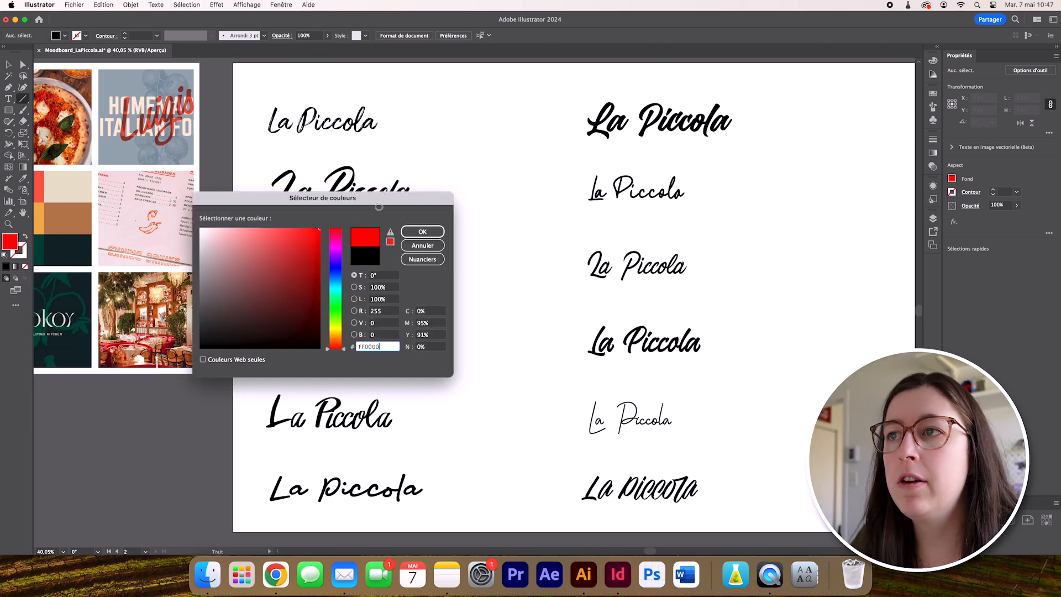
left_click(422, 232)
left_click_drag(259, 121, 431, 121)
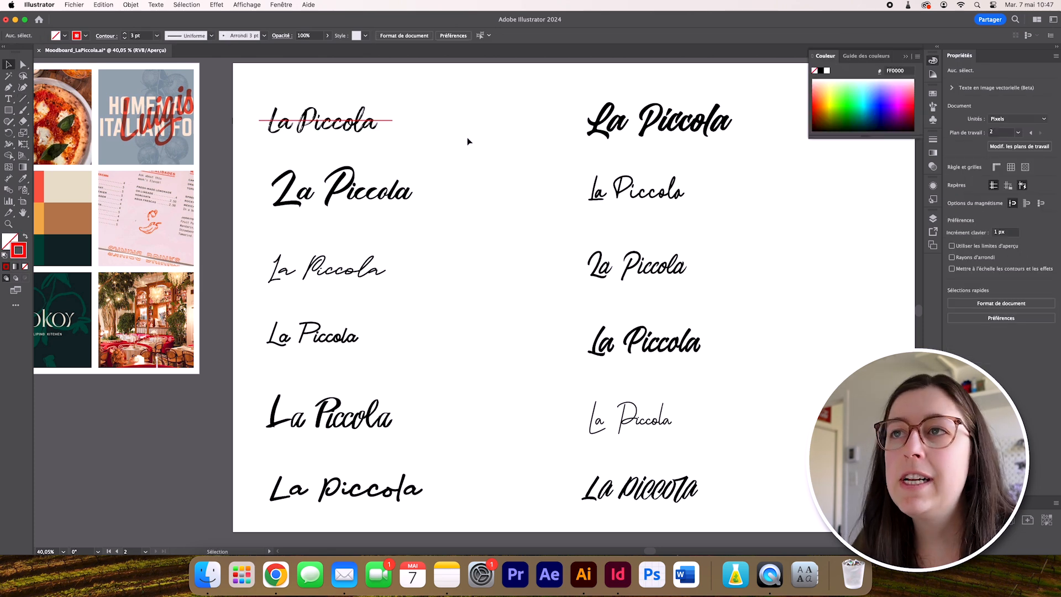
Strike out the second, third and fifth left-column samples and the whole right column with copies of the red line.
scroll(468, 142, "right", 1)
scroll(467, 142, "up", 1)
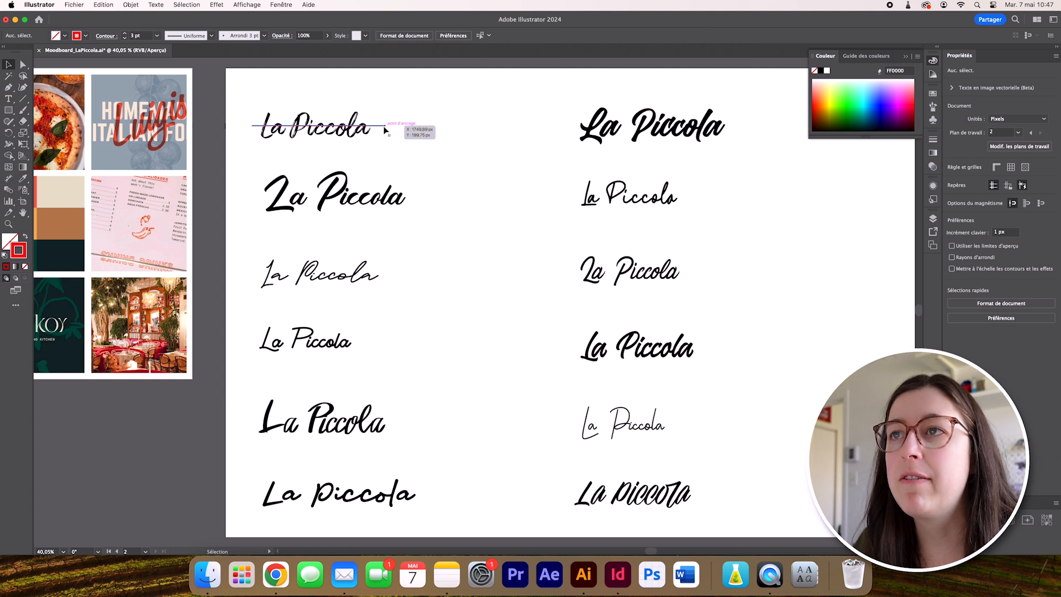
mouse_move(264, 195)
left_mouse_down()
mouse_move(425, 195)
mouse_move(401, 200)
left_mouse_up()
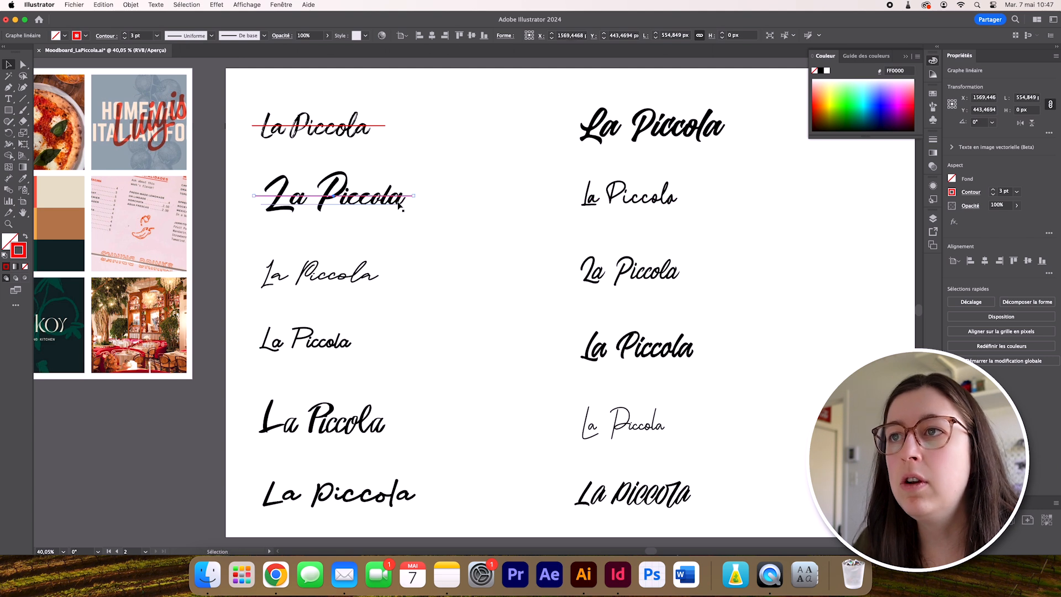
left_click_drag(405, 198, 396, 425)
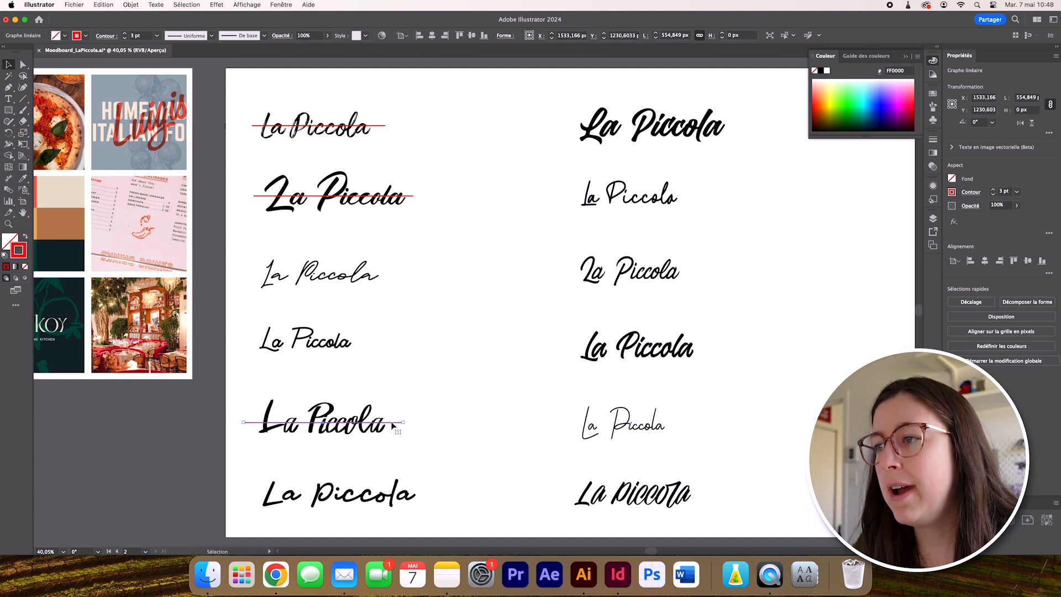
left_click_drag(394, 426, 710, 352)
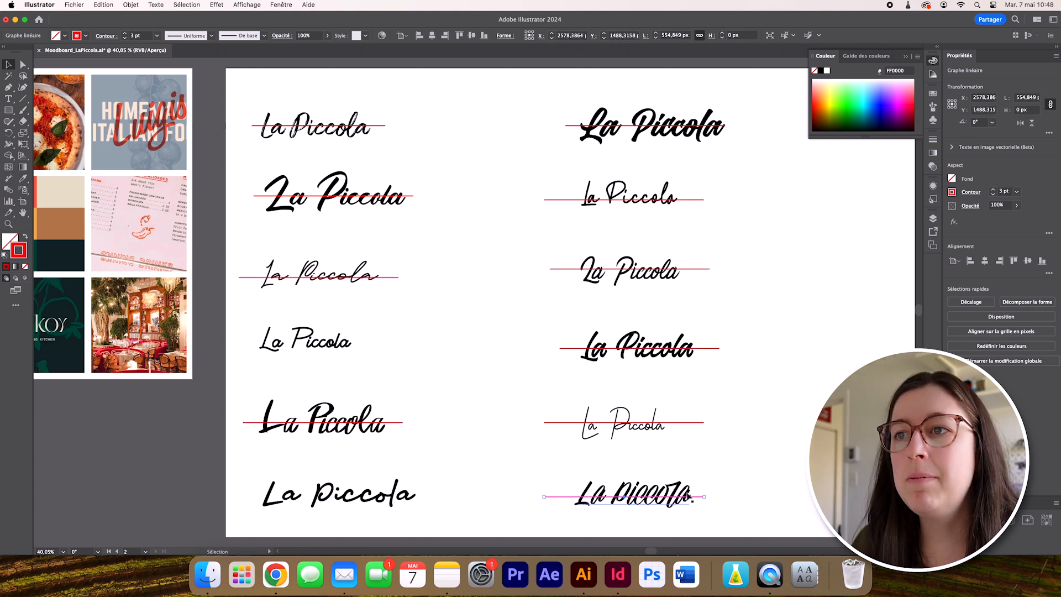
left_click_drag(691, 498, 287, 497)
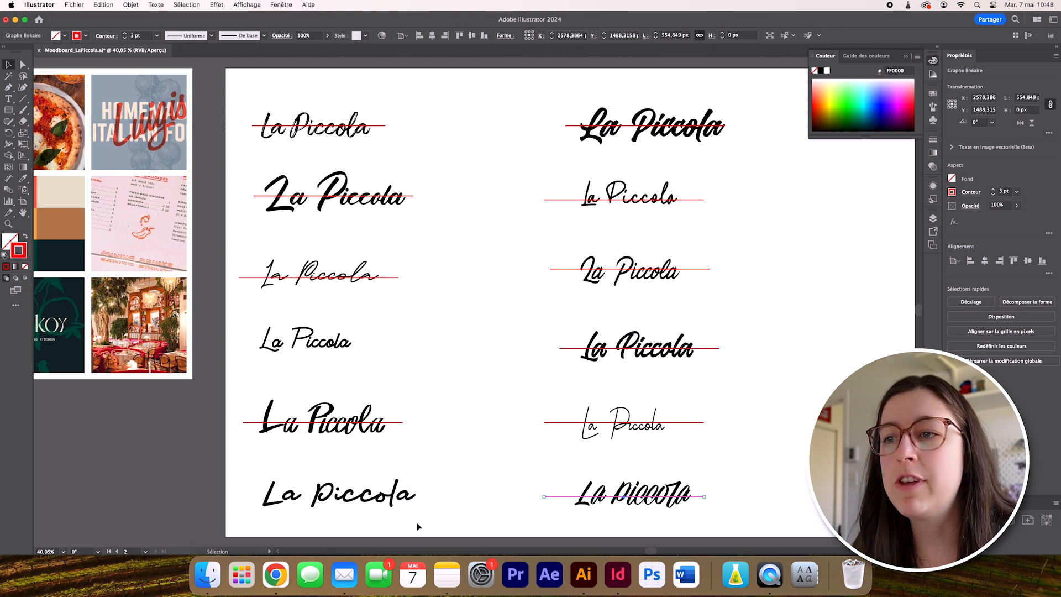
Insert the closing brace glyph of the Mairo font into the La Piccola text.
key("z")
left_click_drag(330, 507, 425, 498)
scroll(425, 499, "down", 2)
scroll(424, 499, "left", 2)
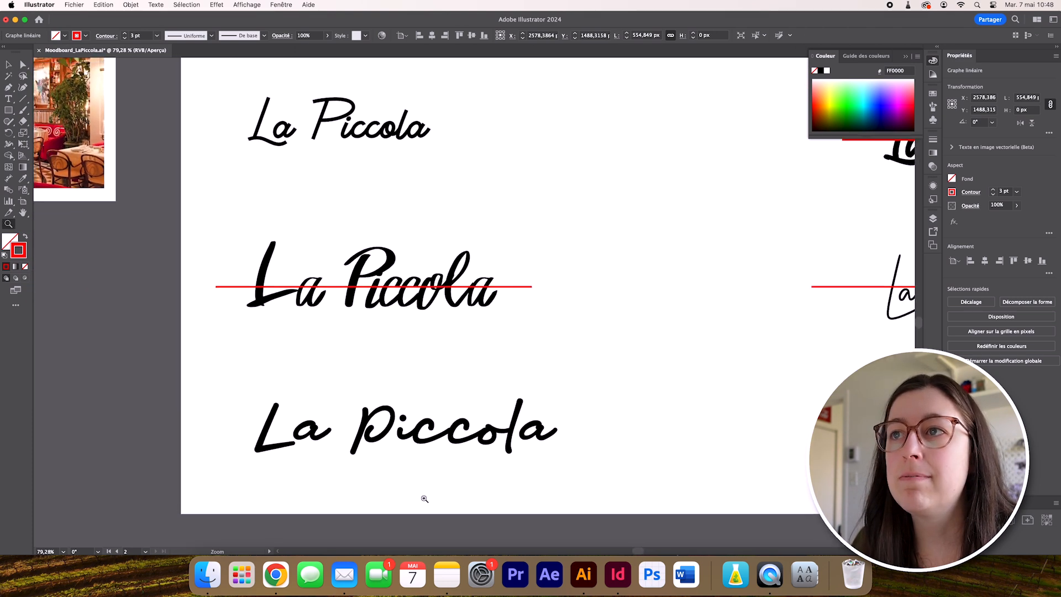
scroll(425, 498, "up", 3)
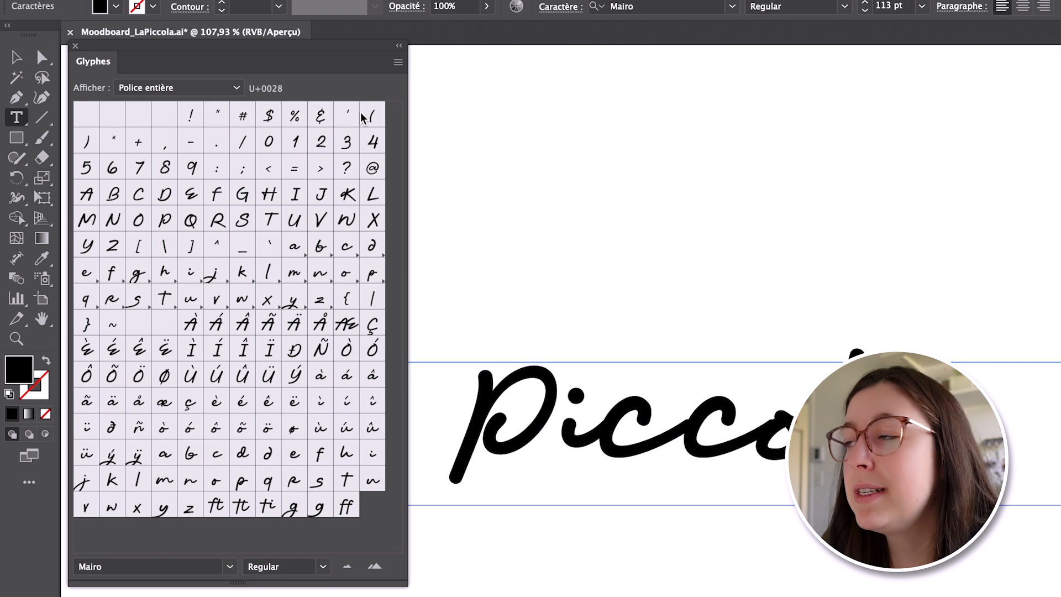
double_click(89, 326)
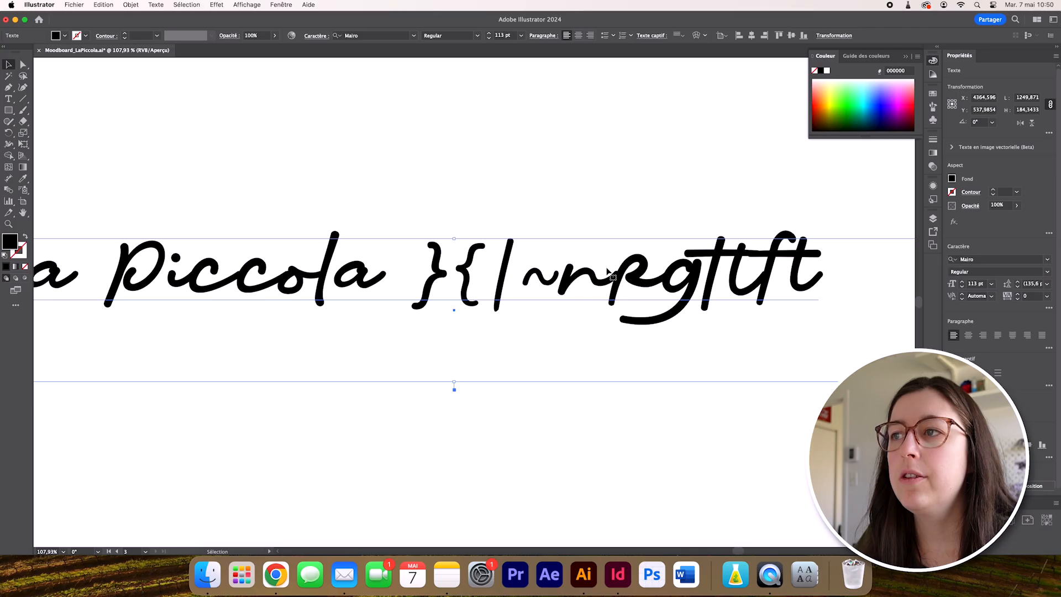
Insert spaces between the extra glyphs following La Piccola and widen the text frame to fit them all.
scroll(571, 276, "left", 2)
left_click_drag(540, 276, 478, 271)
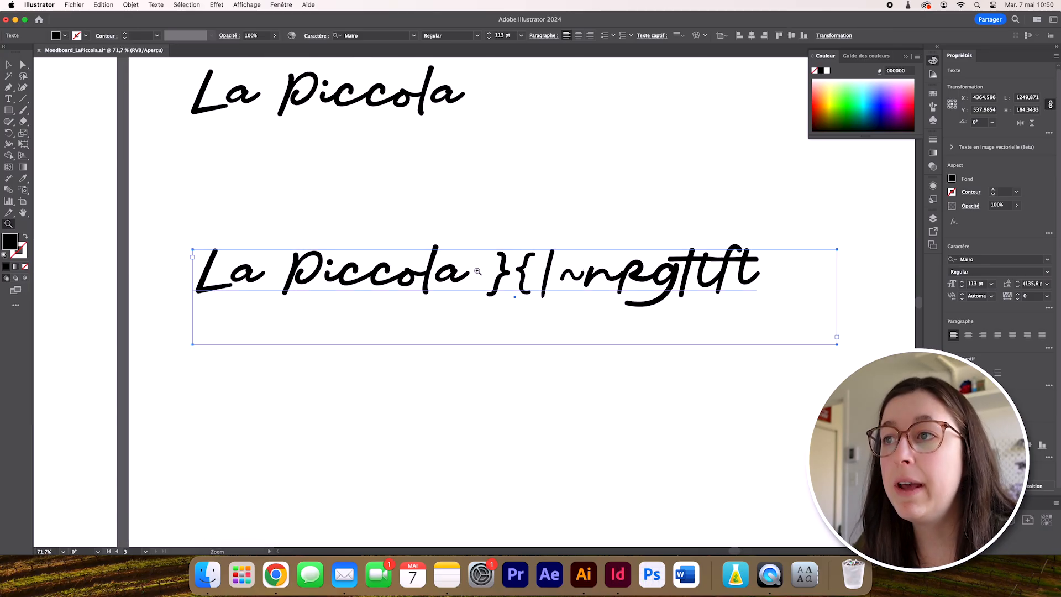
double_click(663, 280)
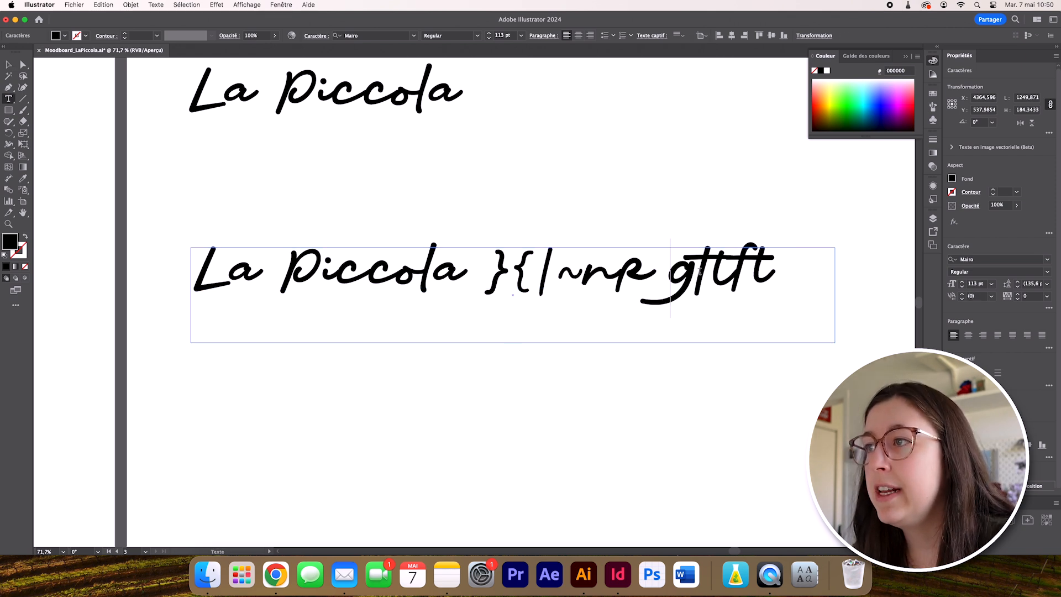
left_click(700, 272)
key("BackSpace")
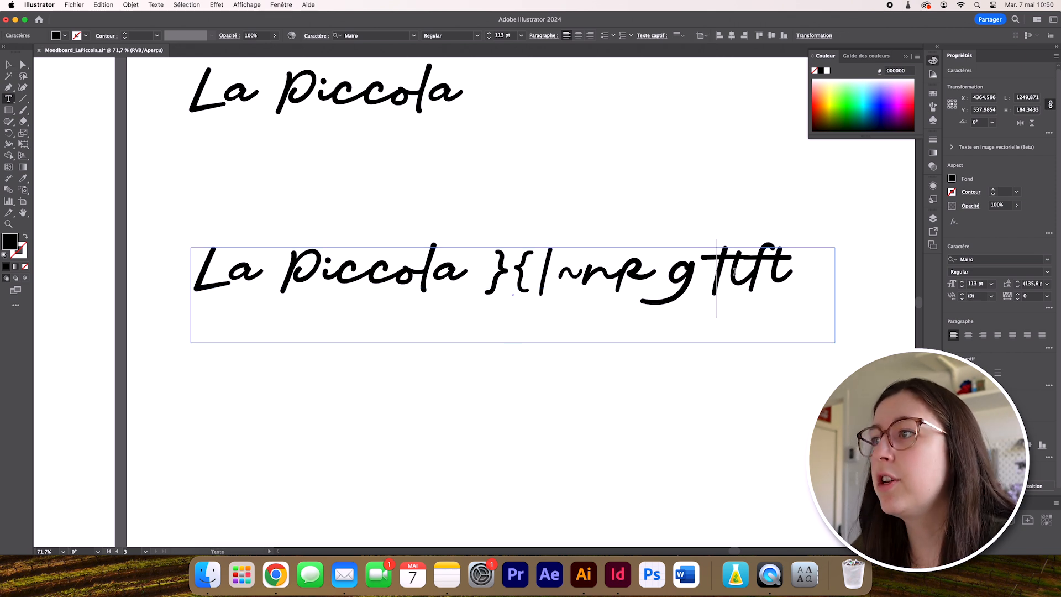
left_click(746, 274)
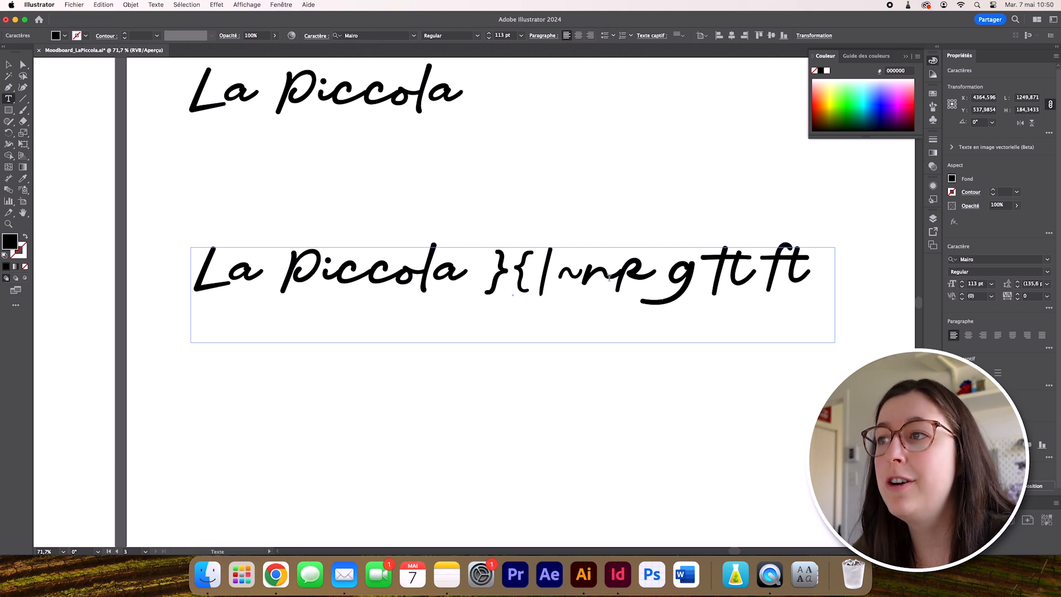
left_click(617, 277)
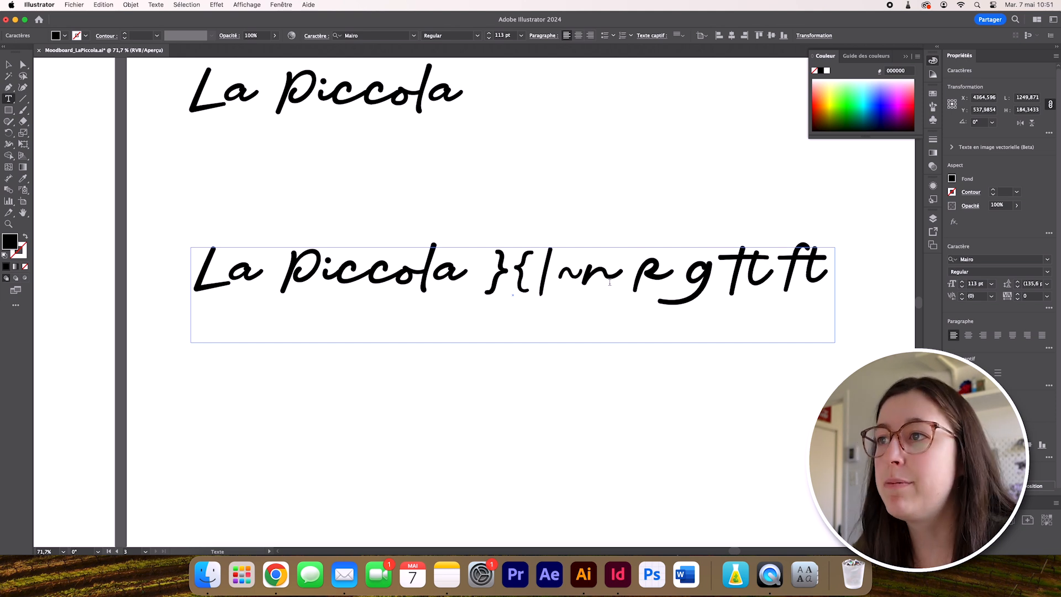
left_click(579, 275)
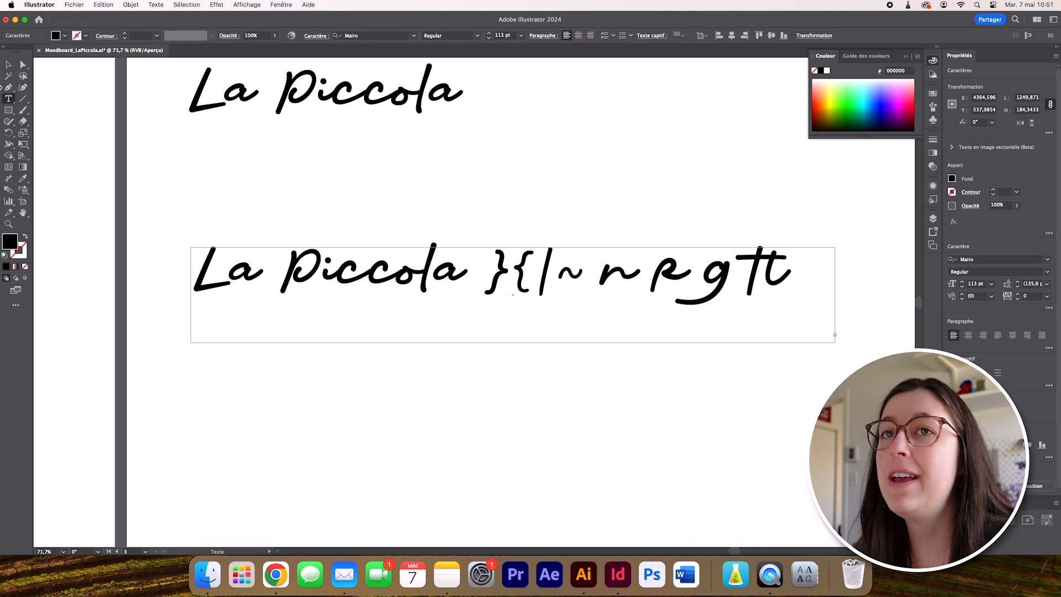
left_click(9, 64)
left_click_drag(839, 296, 892, 294)
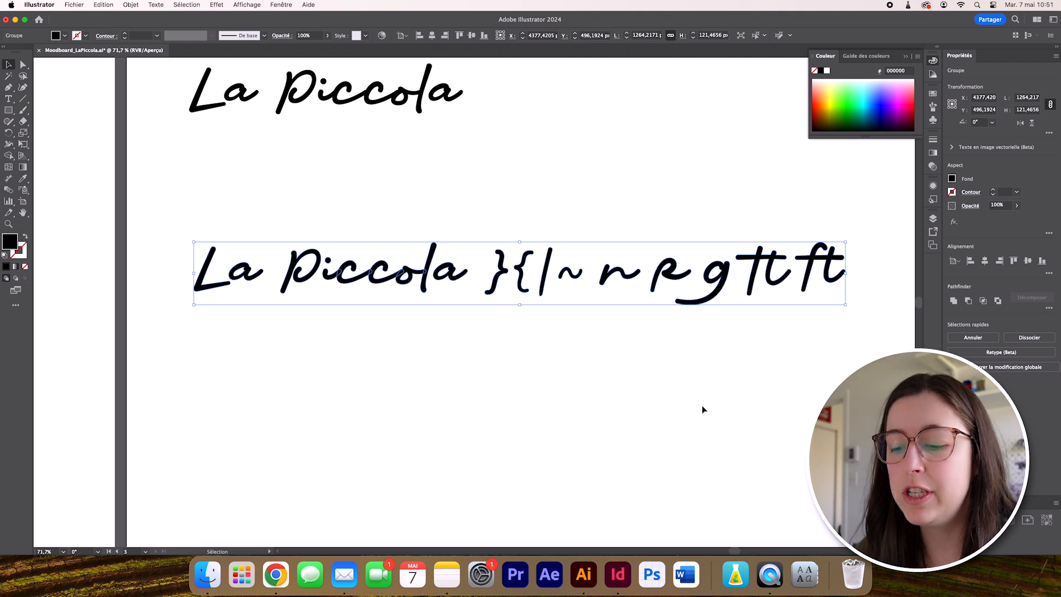
Ungroup the outlined La Piccola lettering and extra glyphs into separate shapes.
key("a")
key("super+shift+g")
key("v")
right_click(426, 291)
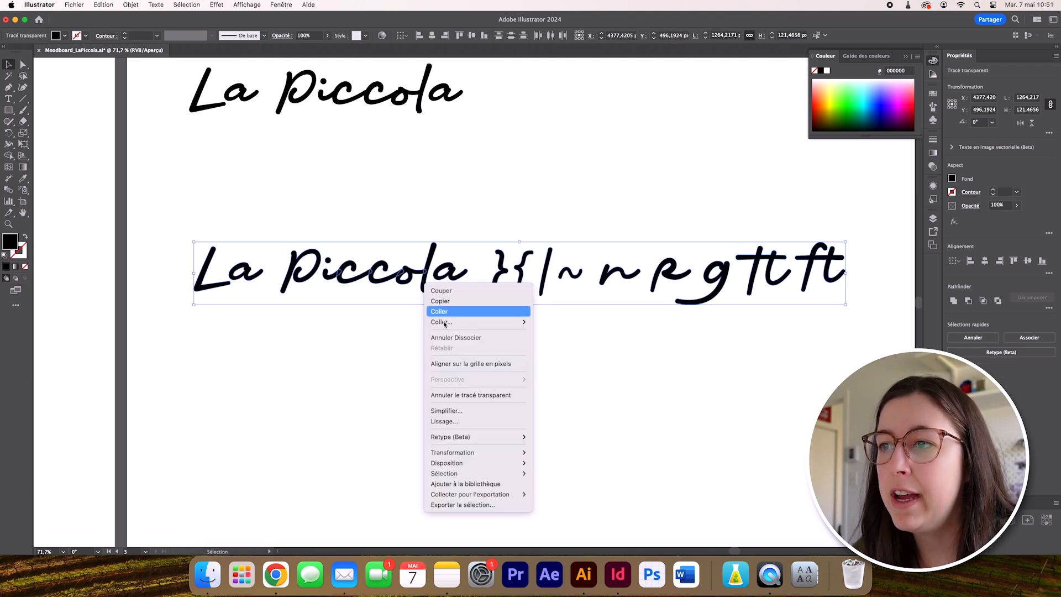
mouse_move(516, 459)
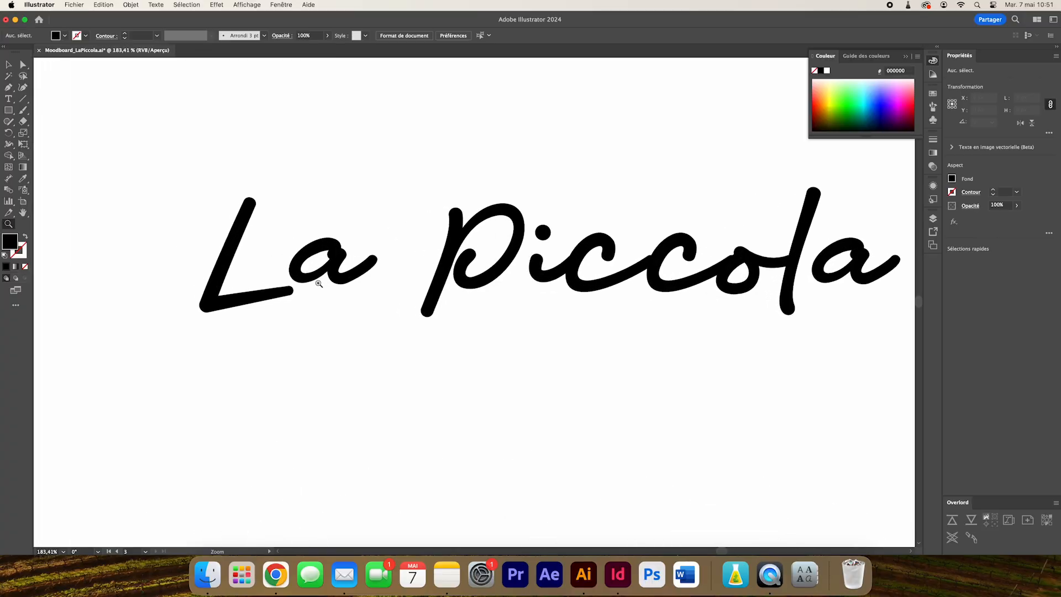
scroll(319, 284, "right", 4)
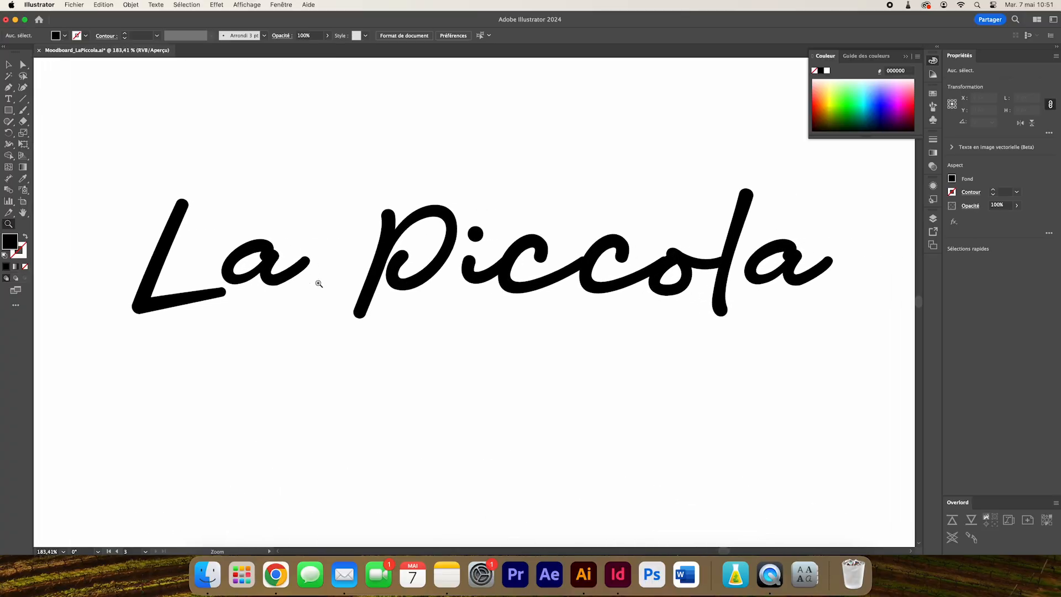
key("v")
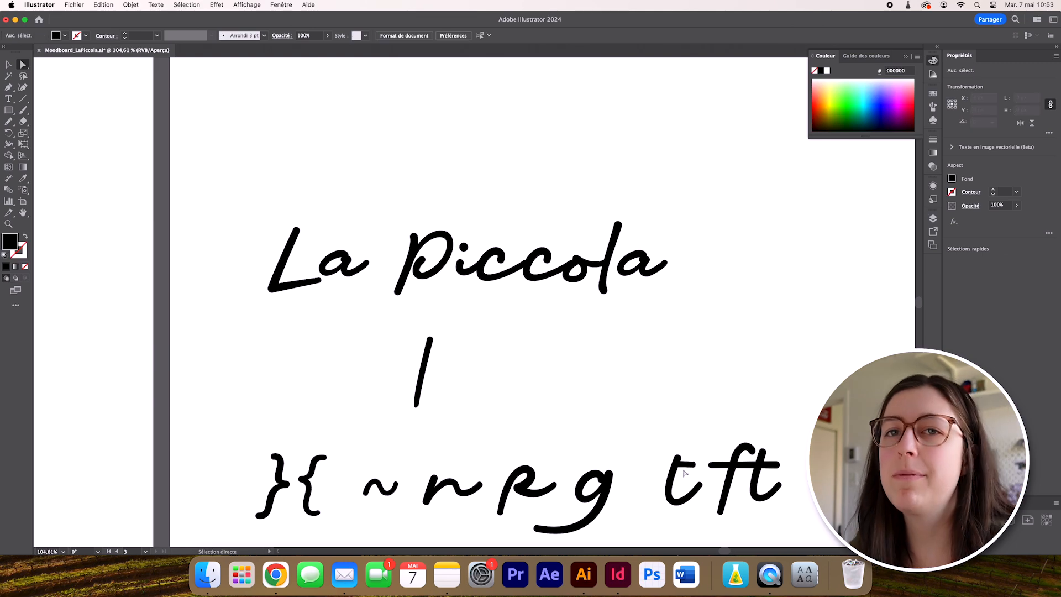
Remove the upper part of the t and fit its curved hook to the slanted bar to shape a lowercase l.
left_click(687, 461)
key("Delete")
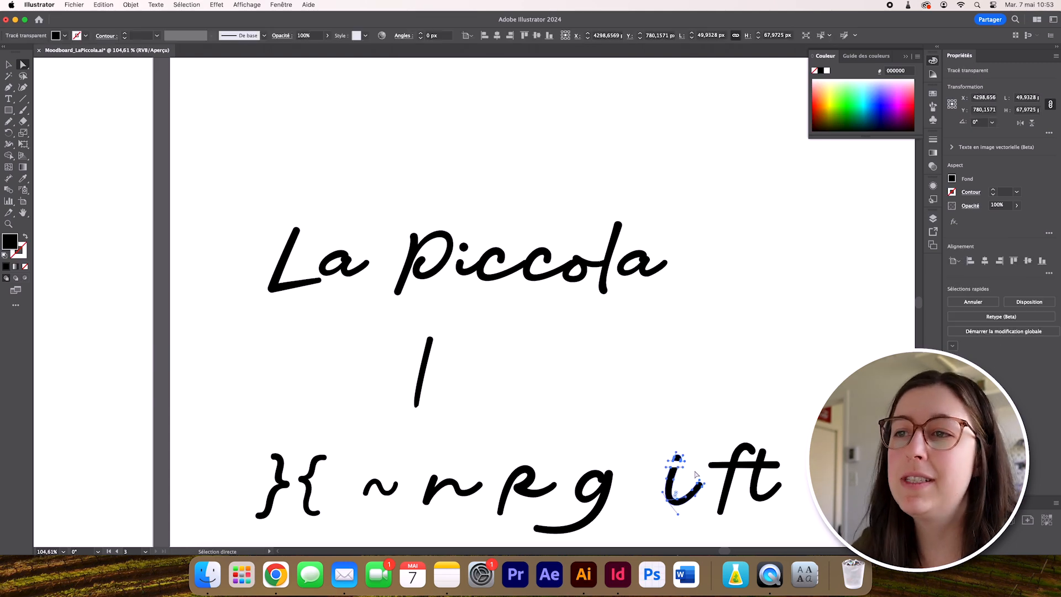
scroll(570, 465, "up", 3)
key("v")
left_click_drag(710, 496, 345, 369)
left_click_drag(339, 396, 381, 378)
left_click(364, 283)
left_click_drag(376, 275, 381, 282)
Unite the bar and hook into one shape and smooth their junction with the Pencil tool.
key("z")
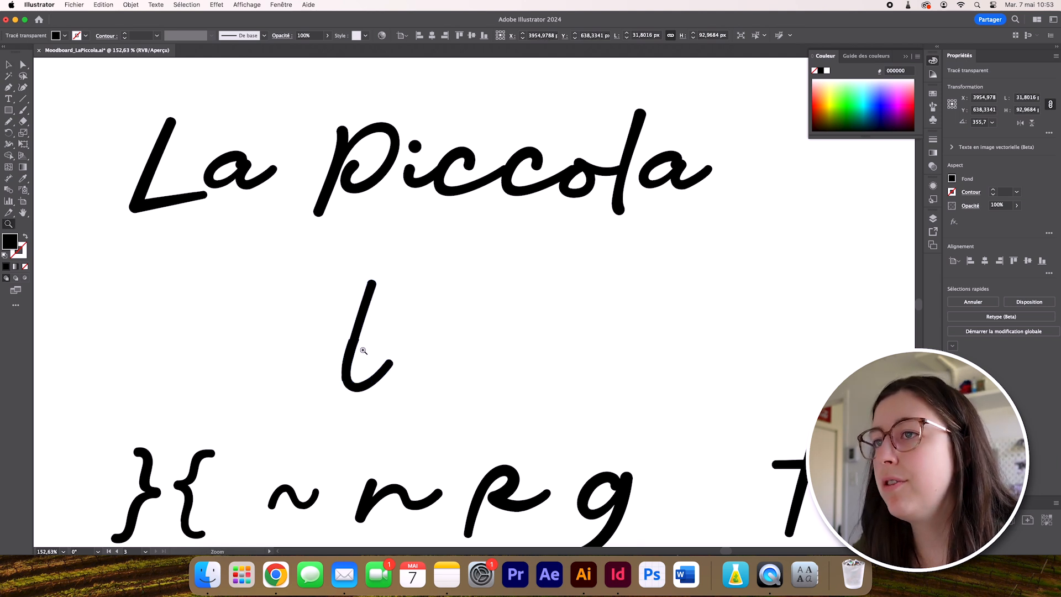
left_click_drag(364, 347, 727, 390)
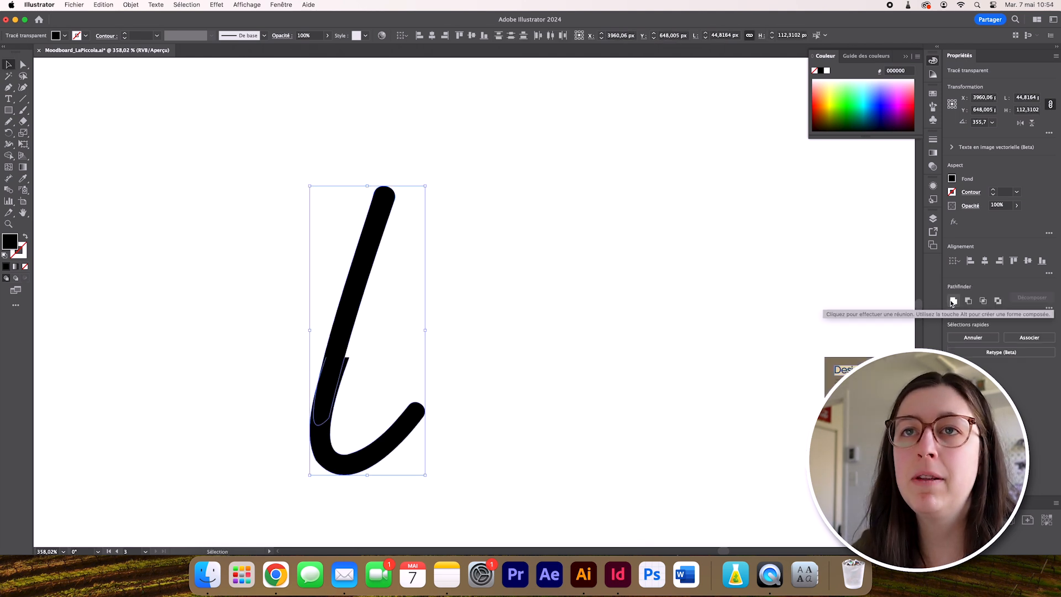
left_click(953, 301)
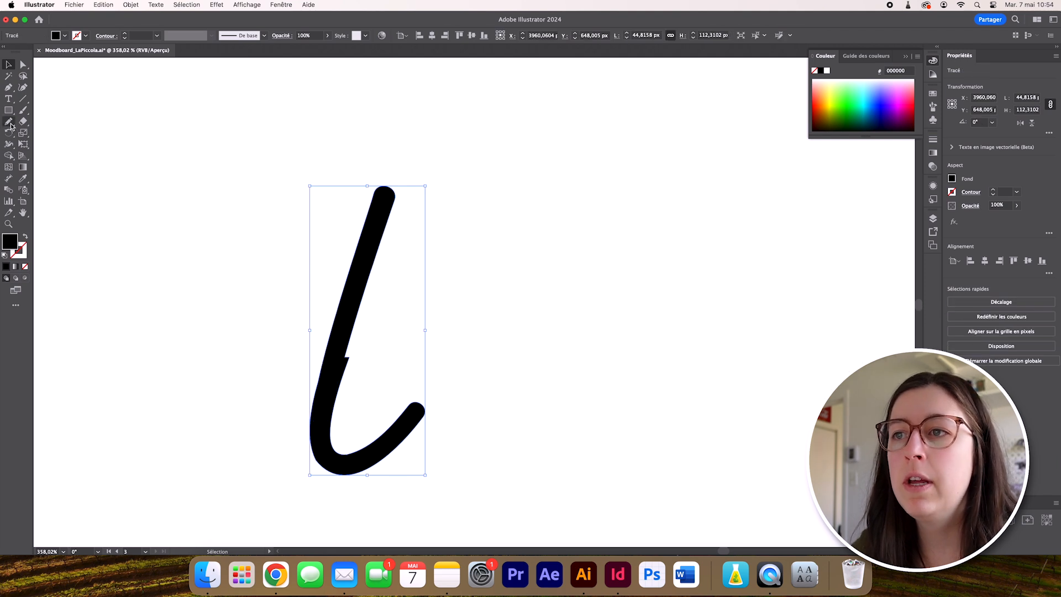
left_click(10, 123)
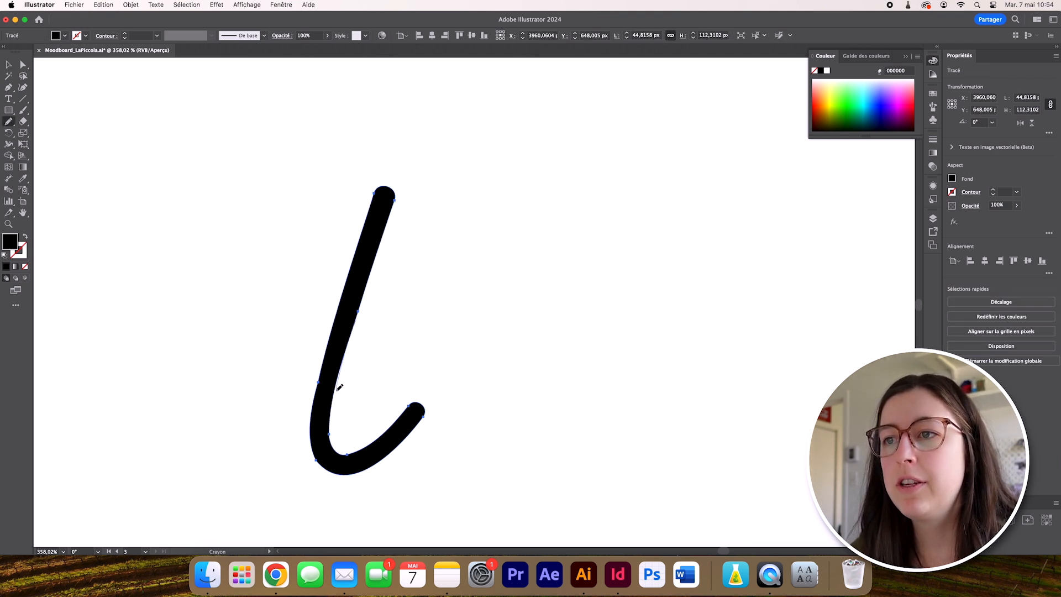
left_click(8, 65)
left_click(500, 289)
Delete the capital L from the La Piccola copy and place the new lowercase l in front of the a.
left_click_drag(436, 364, 286, 367)
left_click(250, 235)
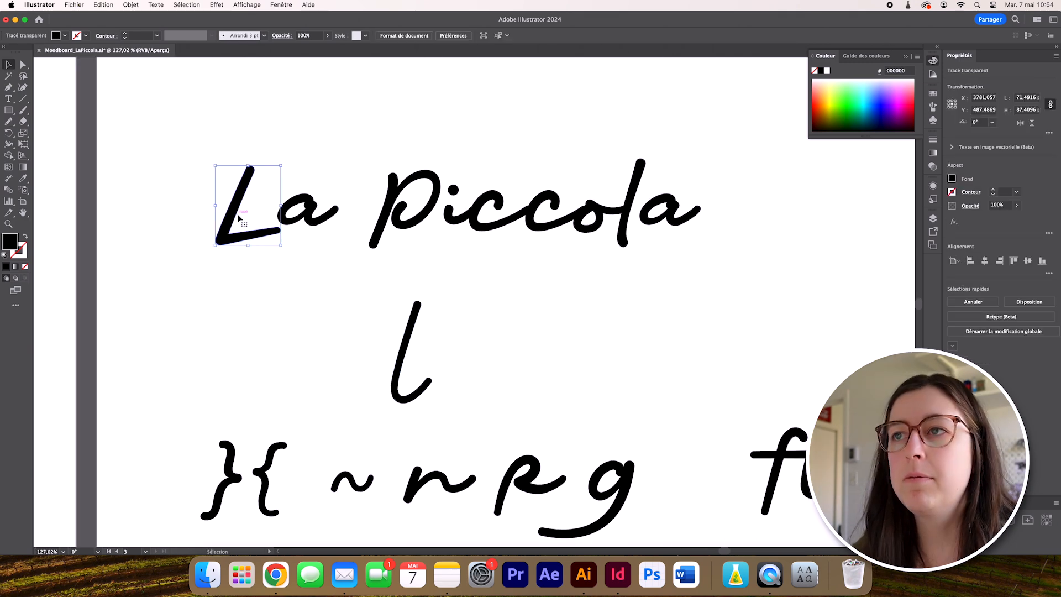
key("Delete")
left_click_drag(420, 323, 272, 154)
left_click(218, 162)
scroll(219, 161, "up", 5)
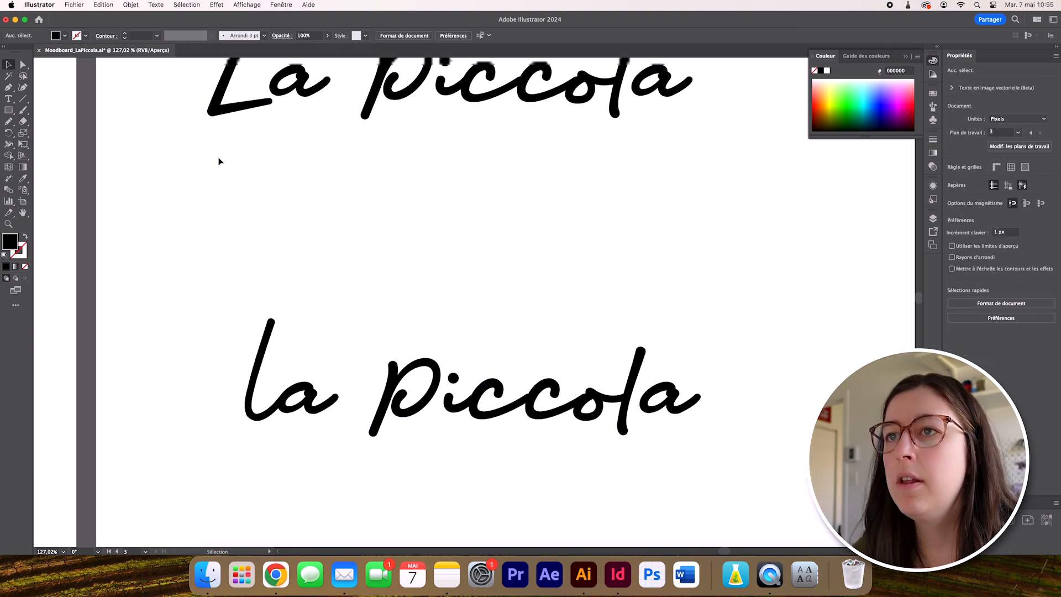
scroll(218, 162, "down", 5)
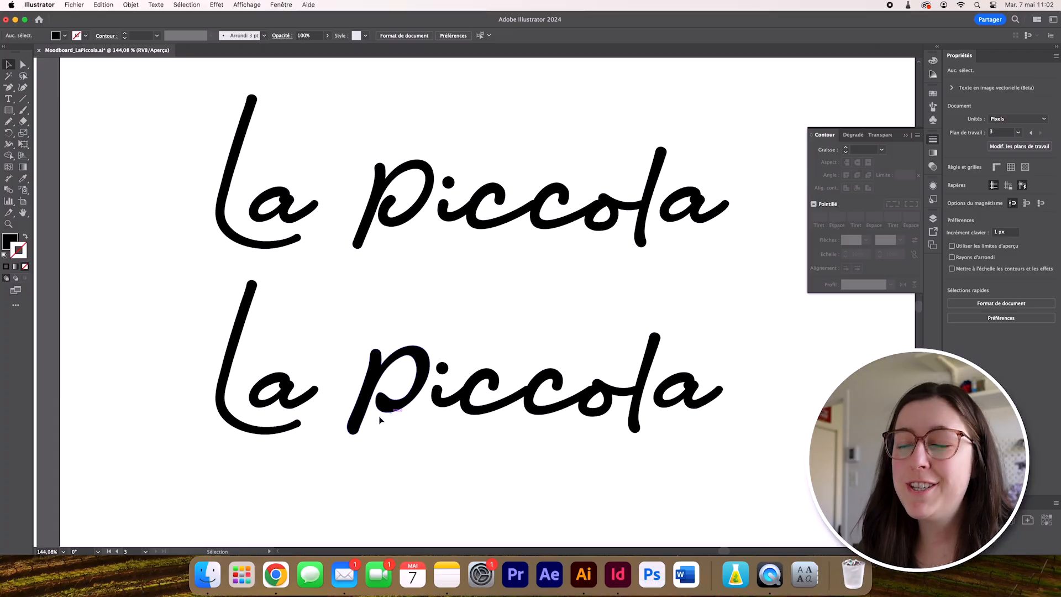
key("z")
left_click_drag(380, 417, 447, 417)
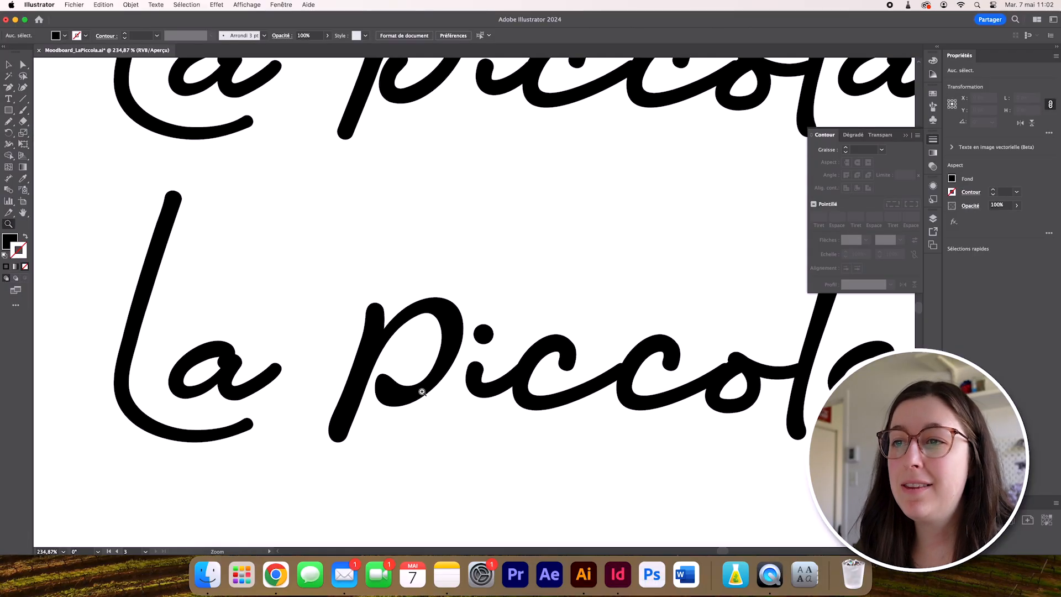
left_click_drag(490, 389, 396, 391)
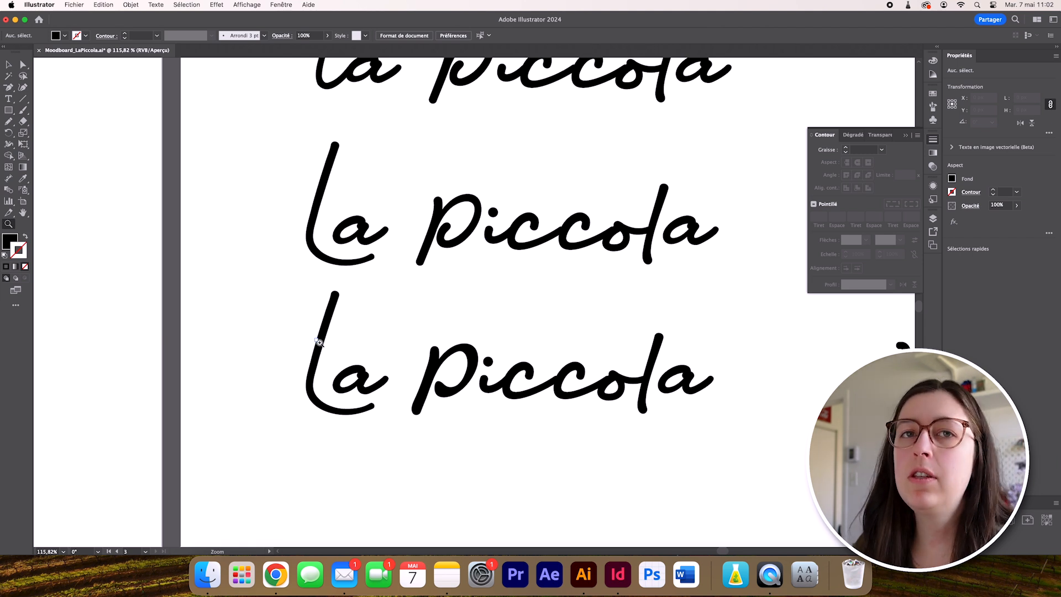
Move the lowest La Piccola copy straight down to leave more space below the middle copy.
scroll(319, 344, "up", 3)
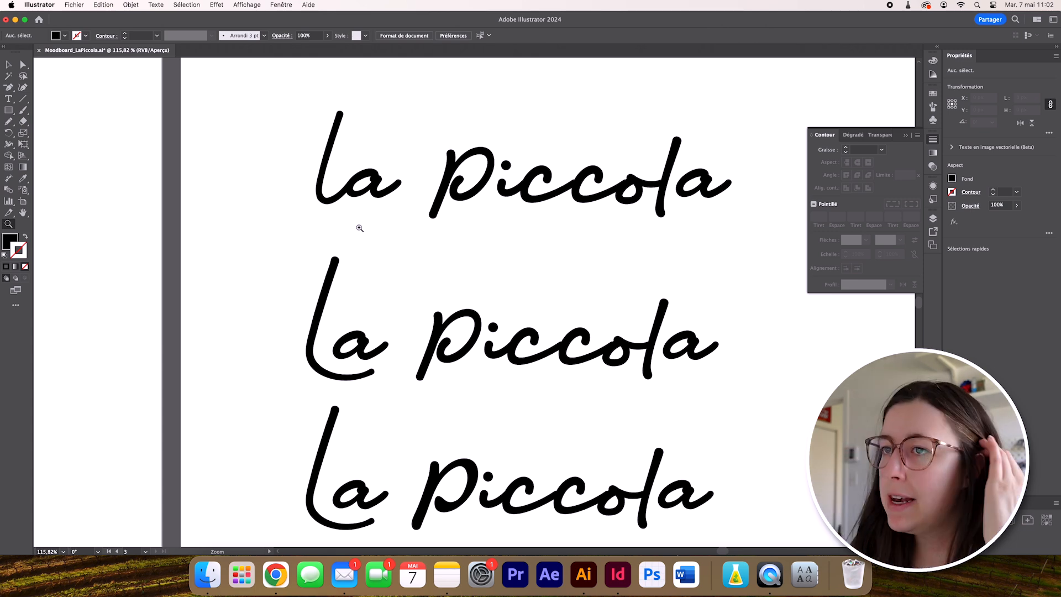
left_click_drag(289, 306, 734, 459)
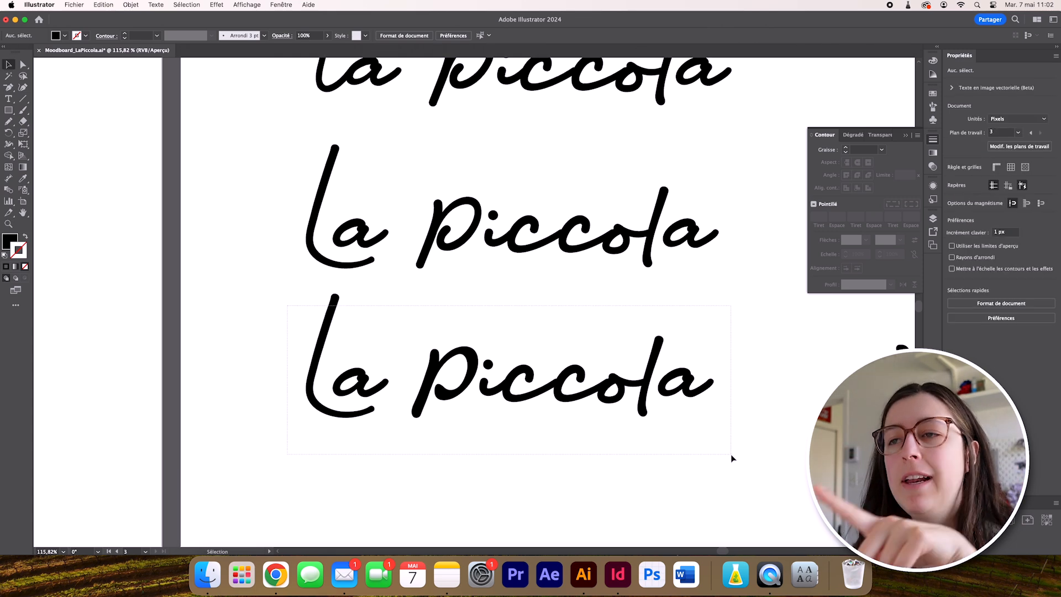
left_click_drag(673, 379, 673, 416)
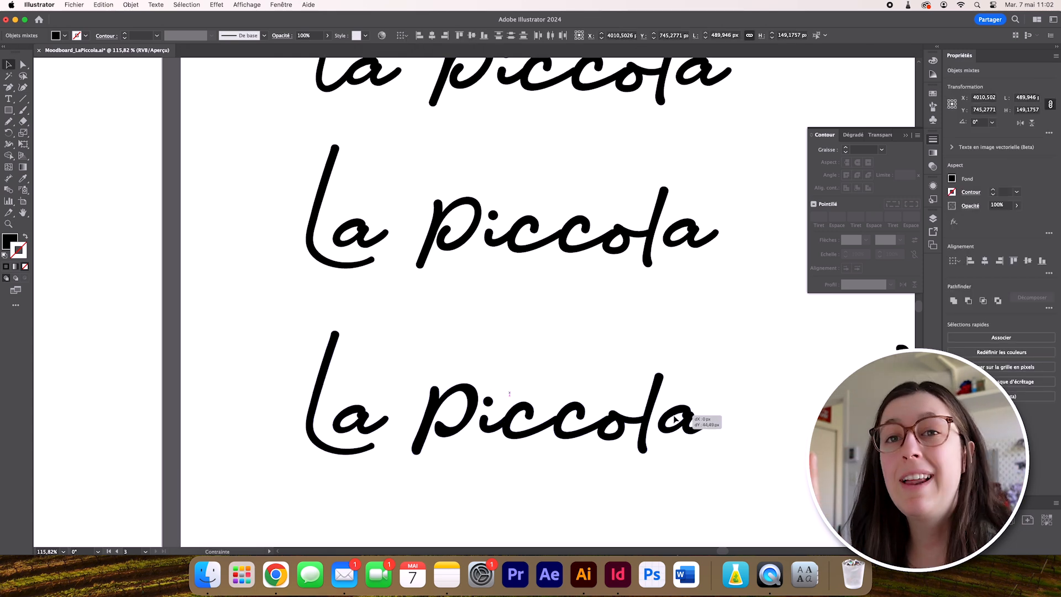
Delete the word La from the lowest La Piccola copy, keeping only Piccola.
left_click(374, 105)
scroll(334, 83, "down", 1)
left_click_drag(334, 87, 314, 386)
left_click_drag(360, 427, 314, 347)
key("Delete")
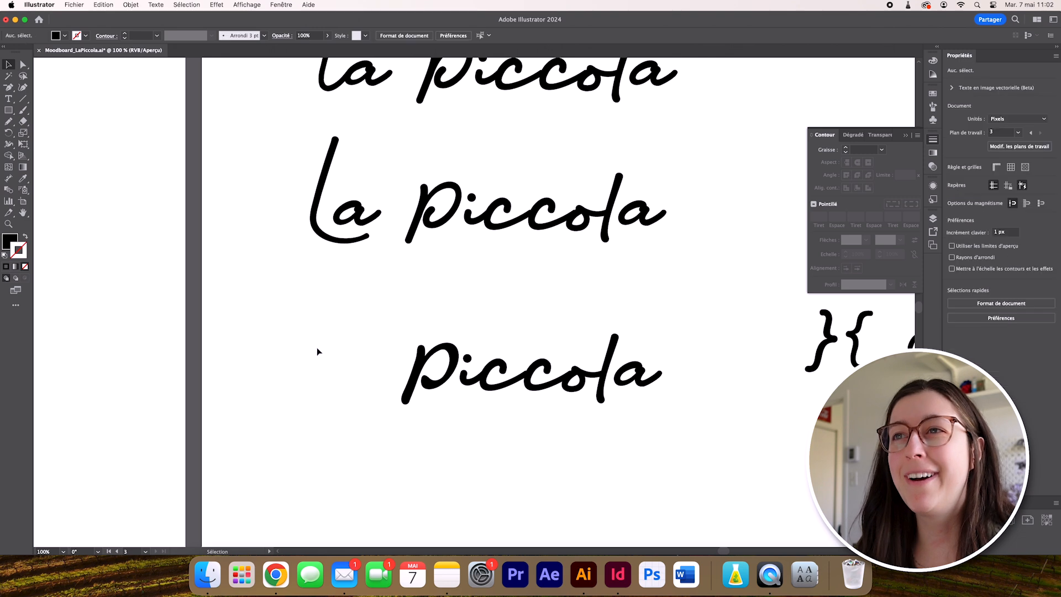
Duplicate the lowercase la from the uppermost wordmark and place it in front of the lowest Piccola.
scroll(398, 100, "up", 1)
left_click_drag(391, 168, 320, 65)
left_click_drag(330, 111, 303, 415)
left_click_drag(367, 441, 362, 439)
Redraw the inner curve of the i in the lowest Piccola with the Pencil tool to smooth it.
key("z")
left_click_drag(412, 458, 645, 439)
scroll(645, 438, "right", 4)
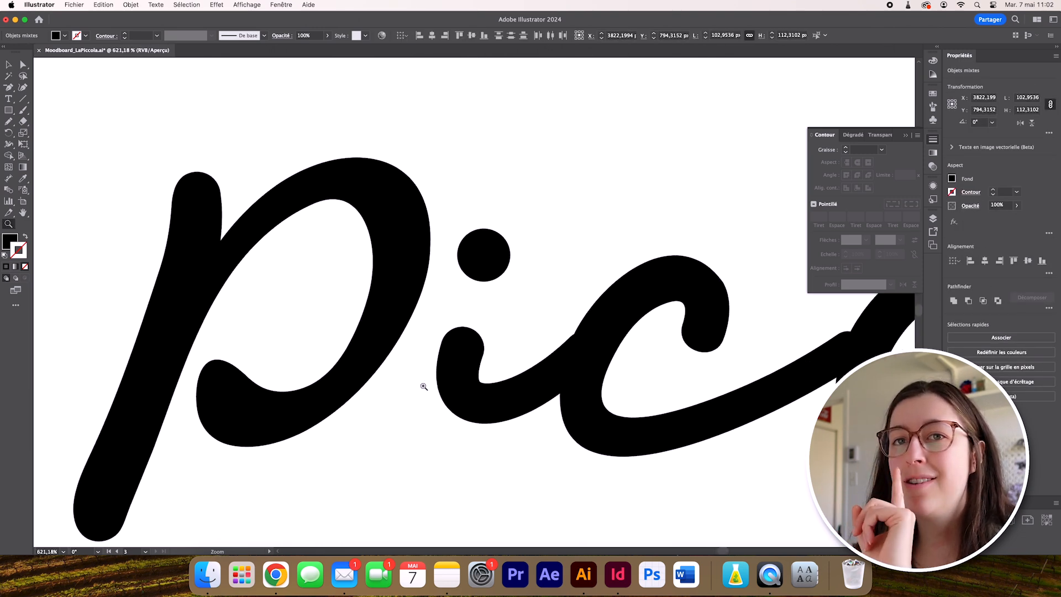
left_click(458, 381)
left_click(503, 336, "alt")
scroll(500, 326, "up", 4)
key("v")
left_click(906, 135)
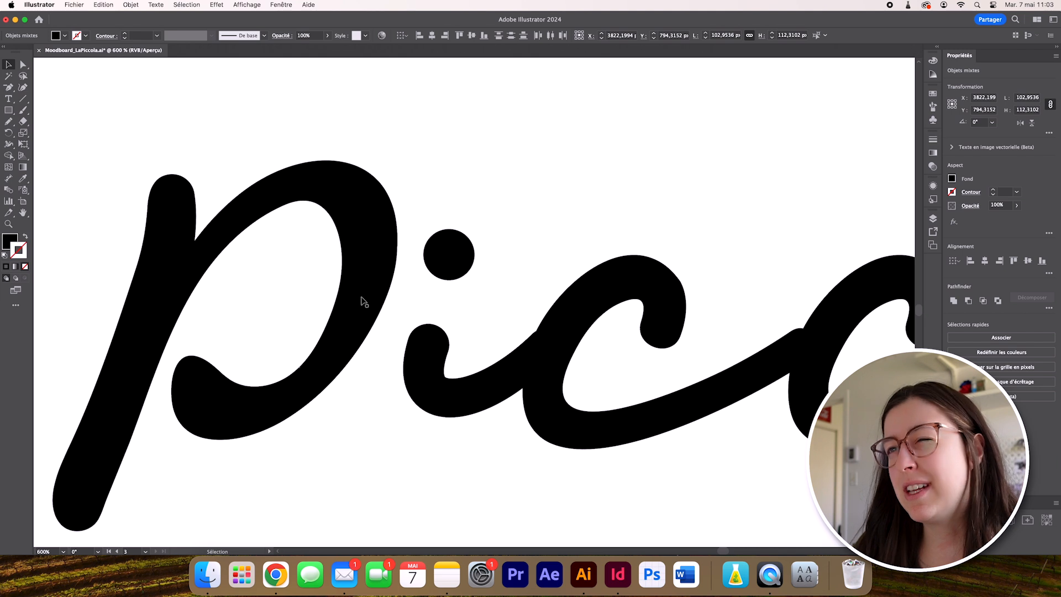
left_click(465, 397)
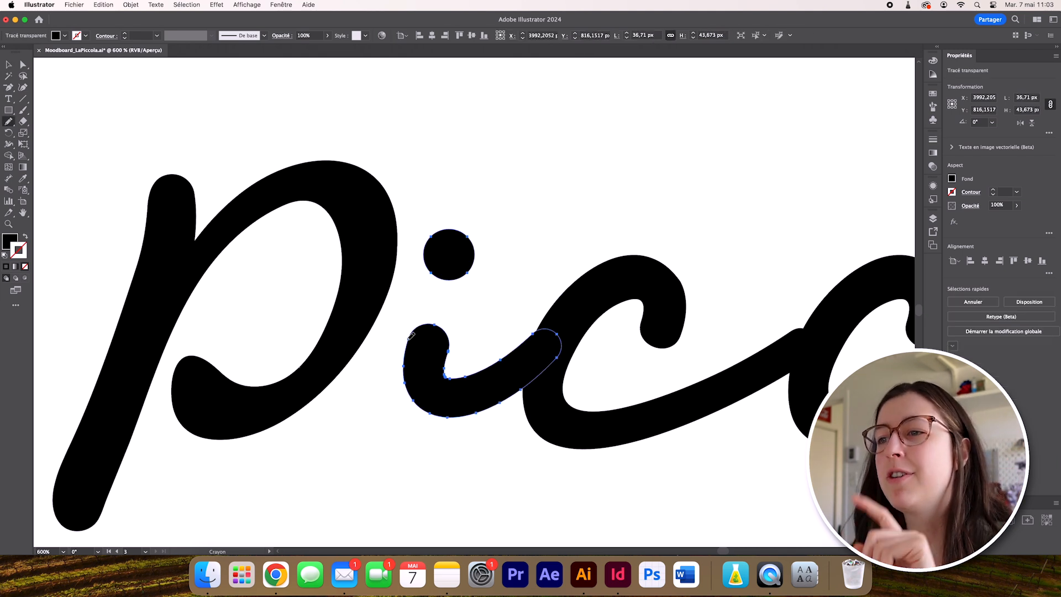
left_click_drag(452, 361, 473, 367)
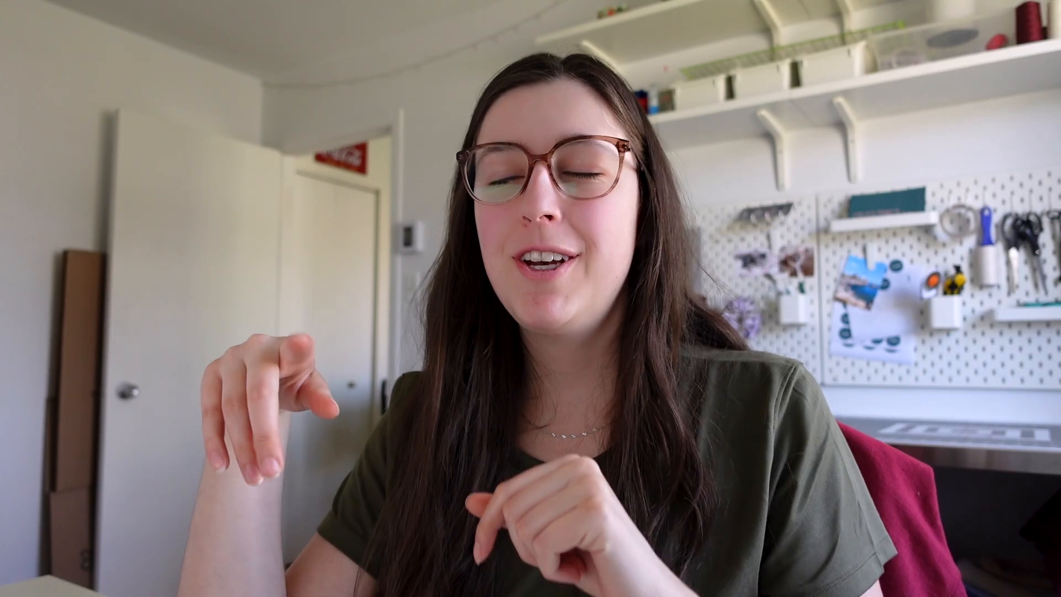